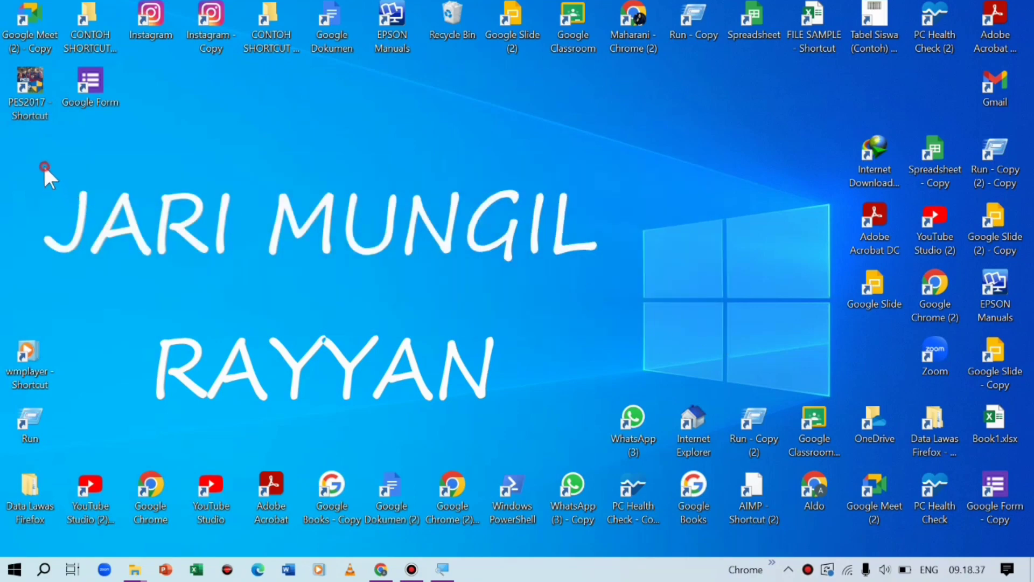
- Clear the desktop selection and bring up previews of the two open KONTEN folder windows
mouse_move(45, 167)
mouse_down()
mouse_move(647, 397)
mouse_move(630, 394)
mouse_up()
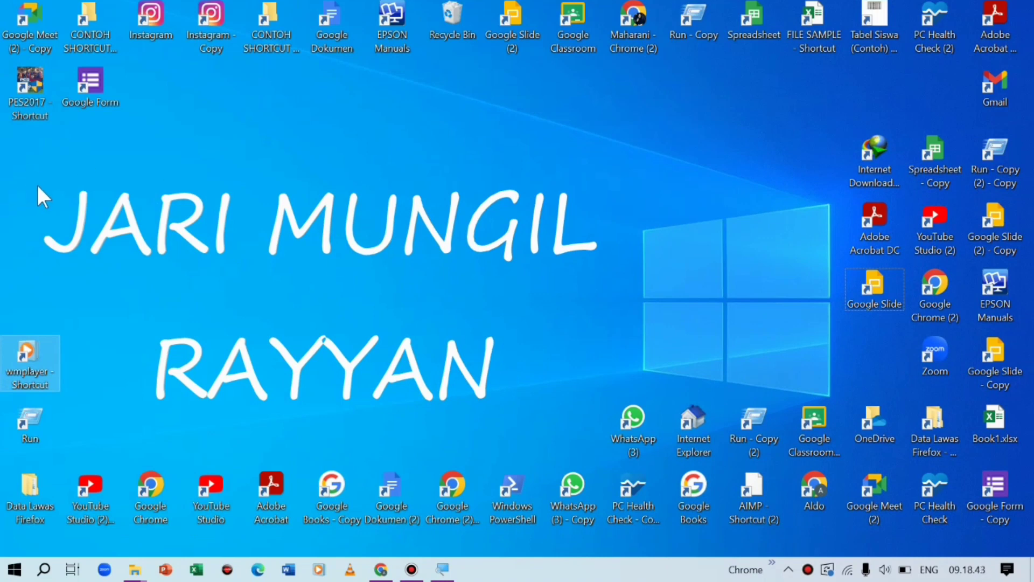
drag(52, 170, 506, 442)
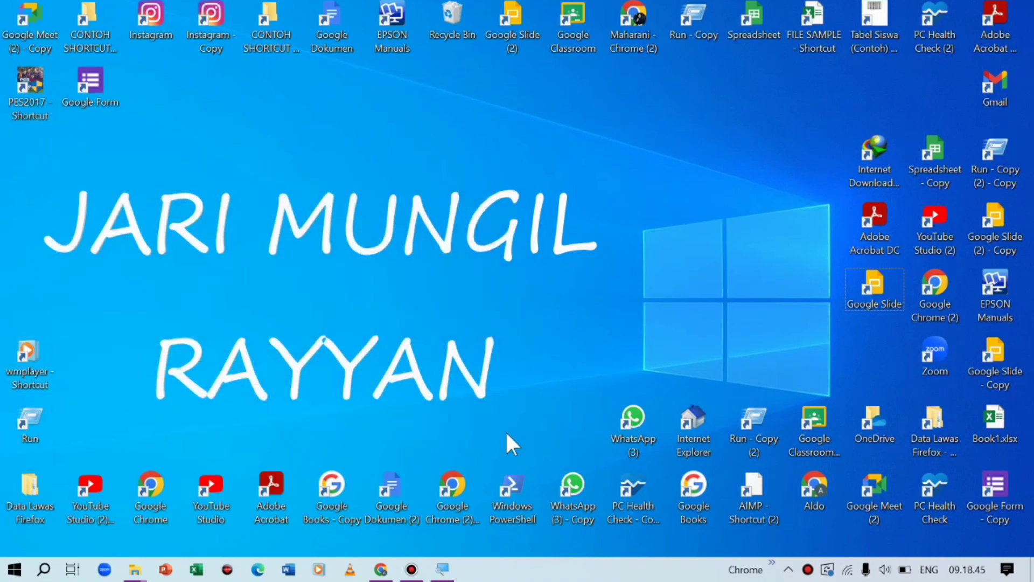
click(134, 569)
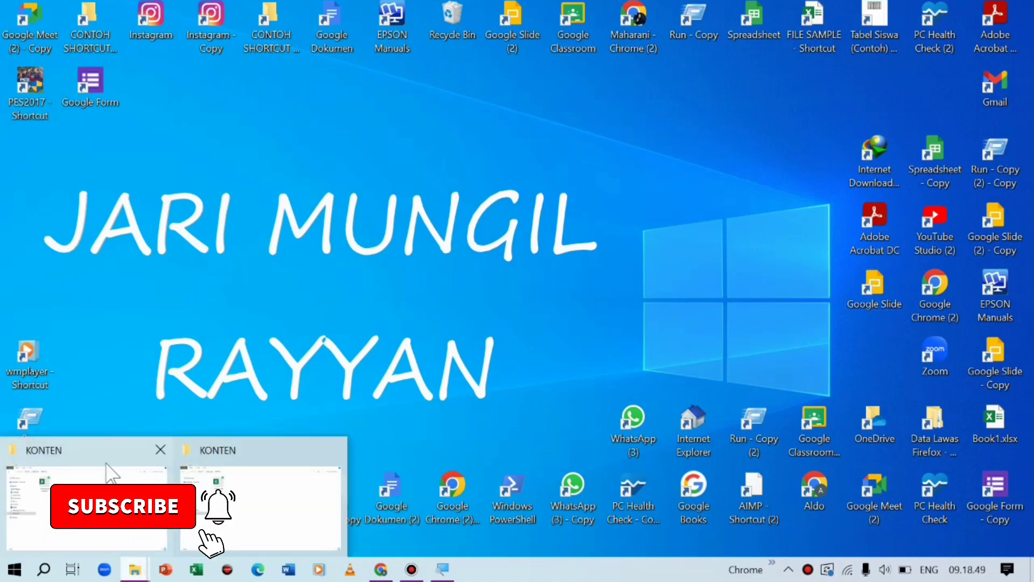
mouse_move(86, 493)
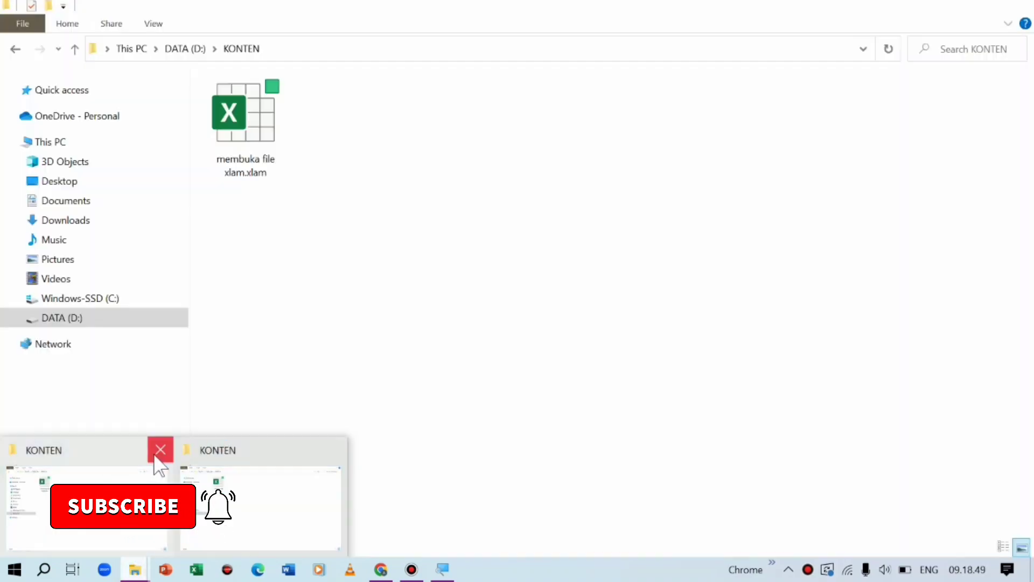
- Open membuka file xlam.xlam from the KONTEN window in Excel and dismiss its cannot-open error
click(155, 456)
click(127, 472)
click(269, 173)
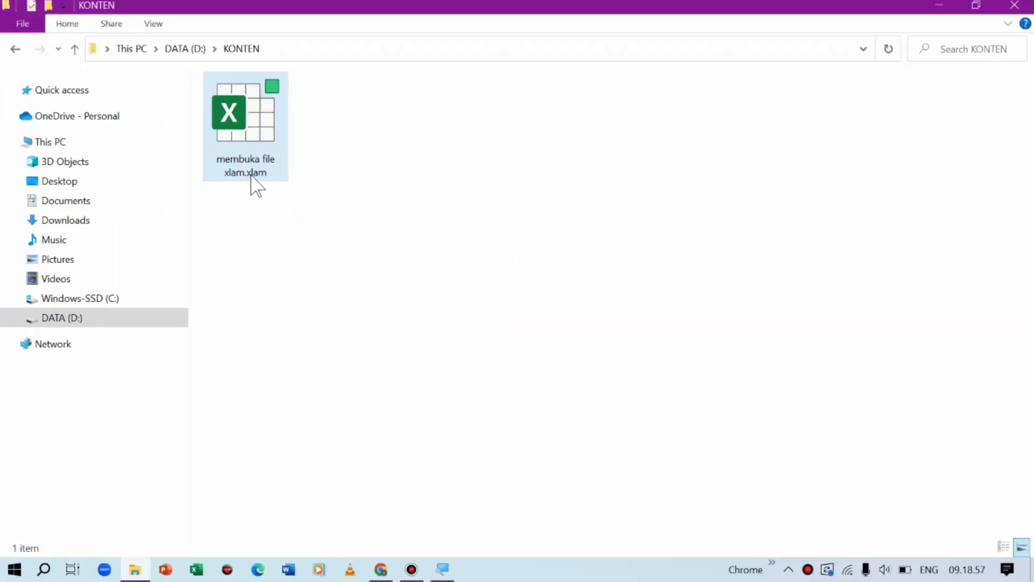
double_click(261, 105)
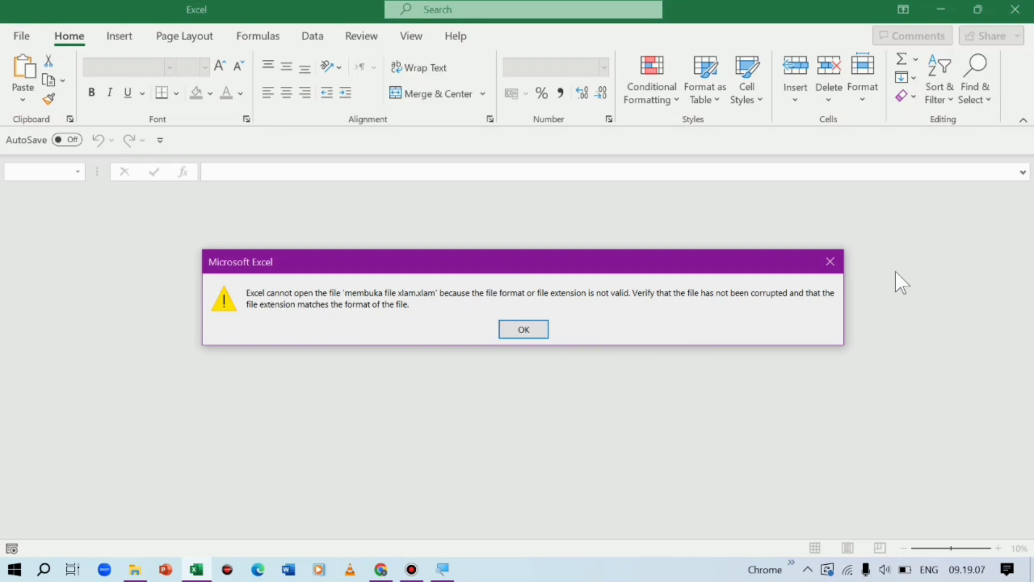
click(830, 261)
- Close Excel, deselect the xlam file and return to the Google results for 'merubah xlam ke xlsx'
click(1014, 10)
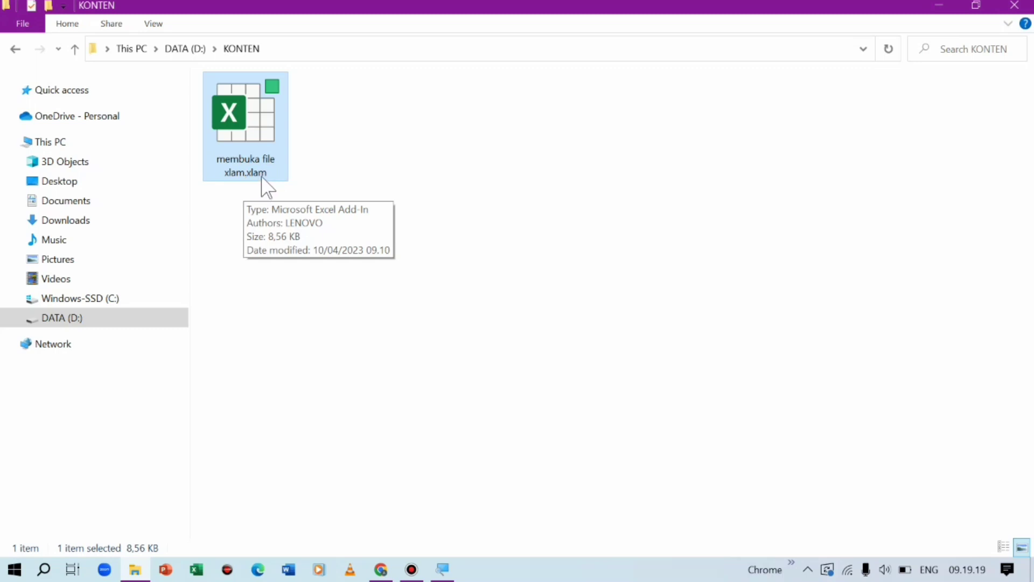
click(415, 157)
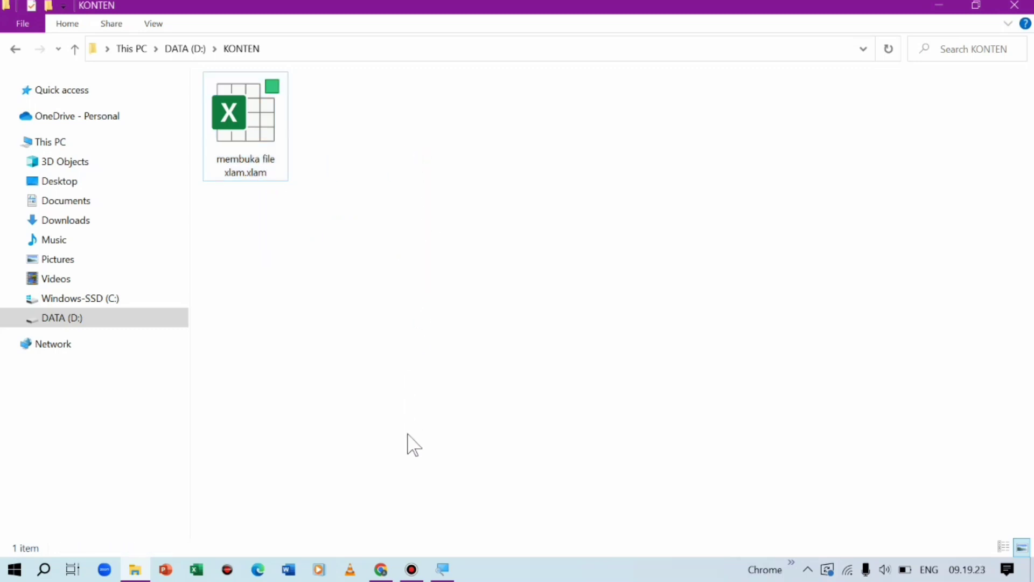
click(381, 570)
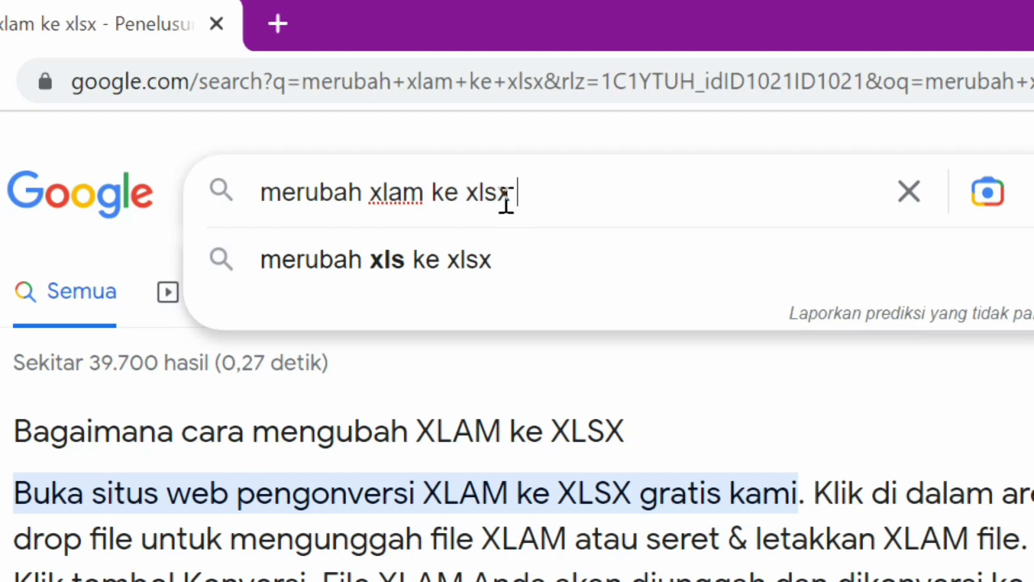
- Rerun the Google search for 'merubah xlam ke xlsx'
drag(263, 192, 592, 191)
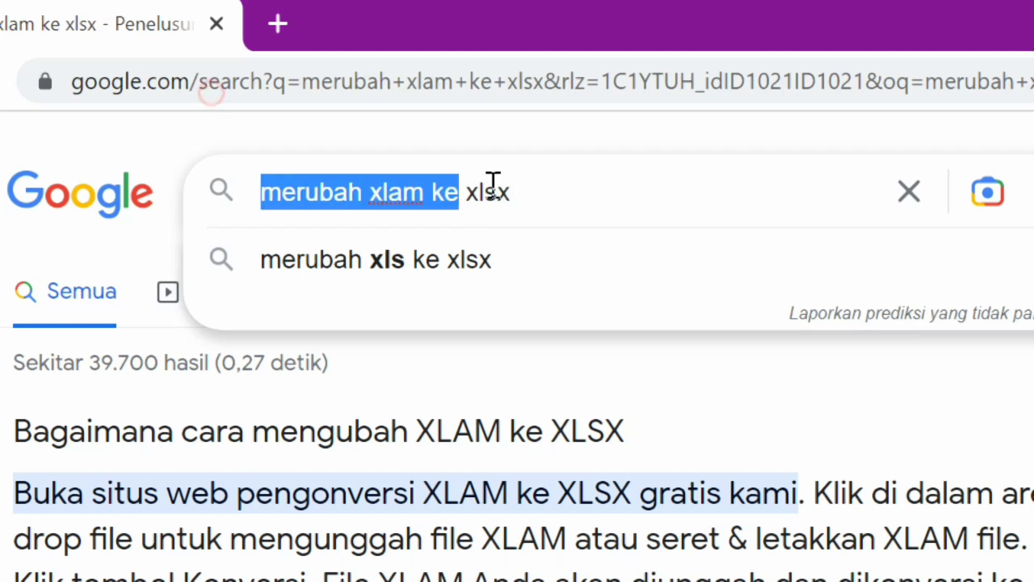
click(587, 193)
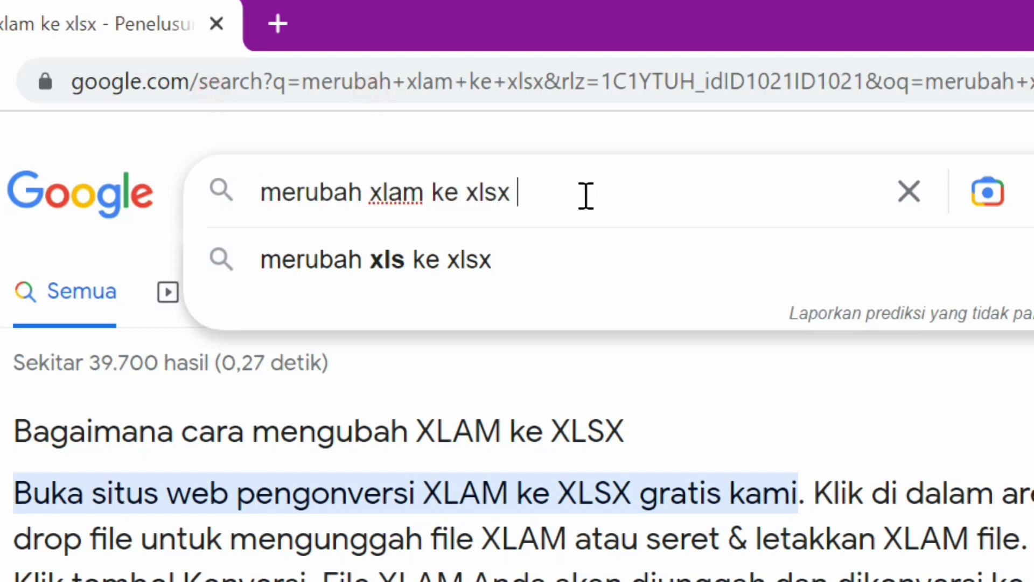
key(Return)
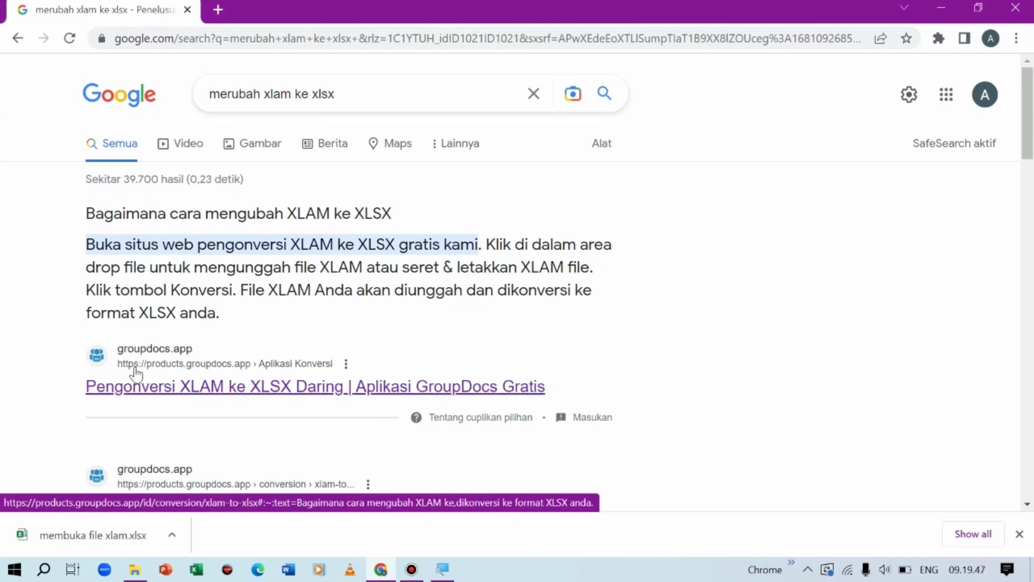
- Go to the GroupDocs XLAM-to-XLSX converter and open its file picker on DATA (D:)
click(177, 385)
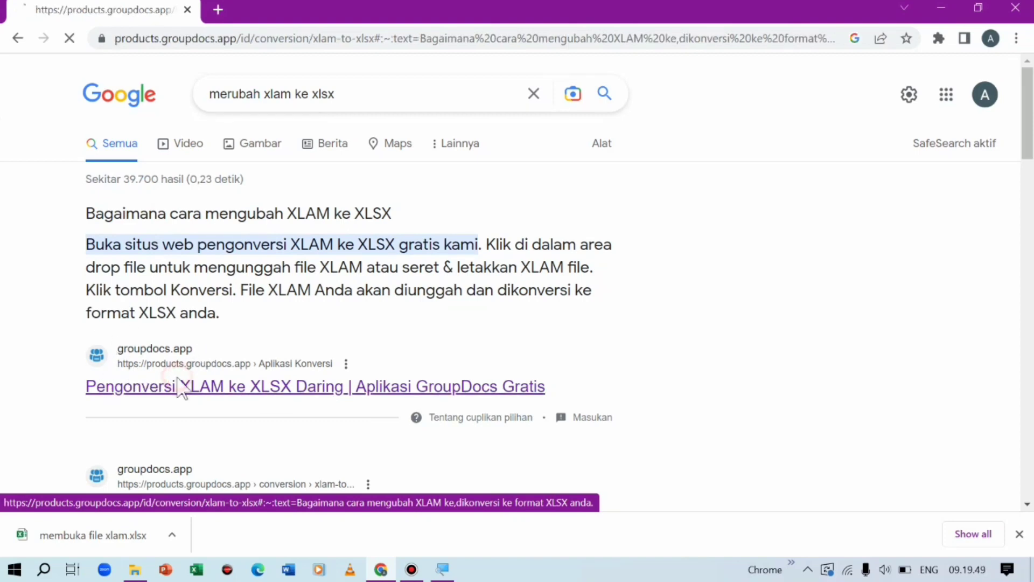
scroll(342, 198, up, 5)
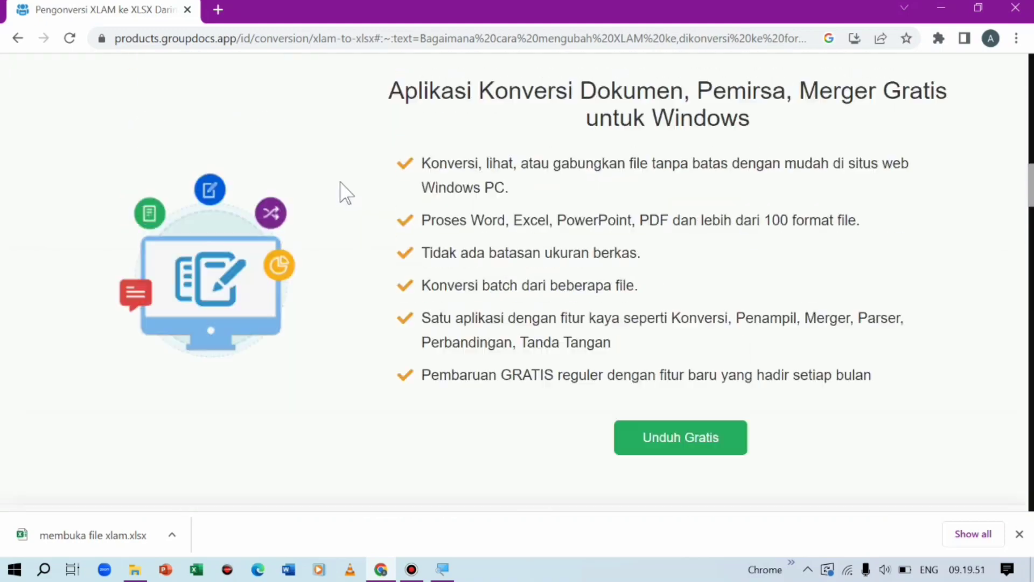
scroll(342, 192, up, 5)
scroll(339, 178, up, 3)
scroll(339, 162, down, 5)
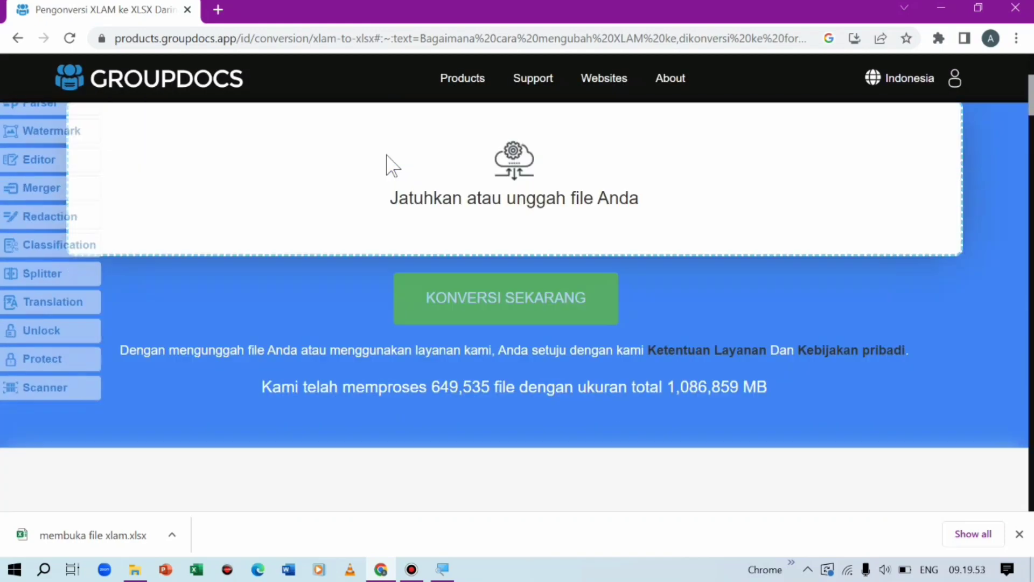
scroll(531, 189, up, 2)
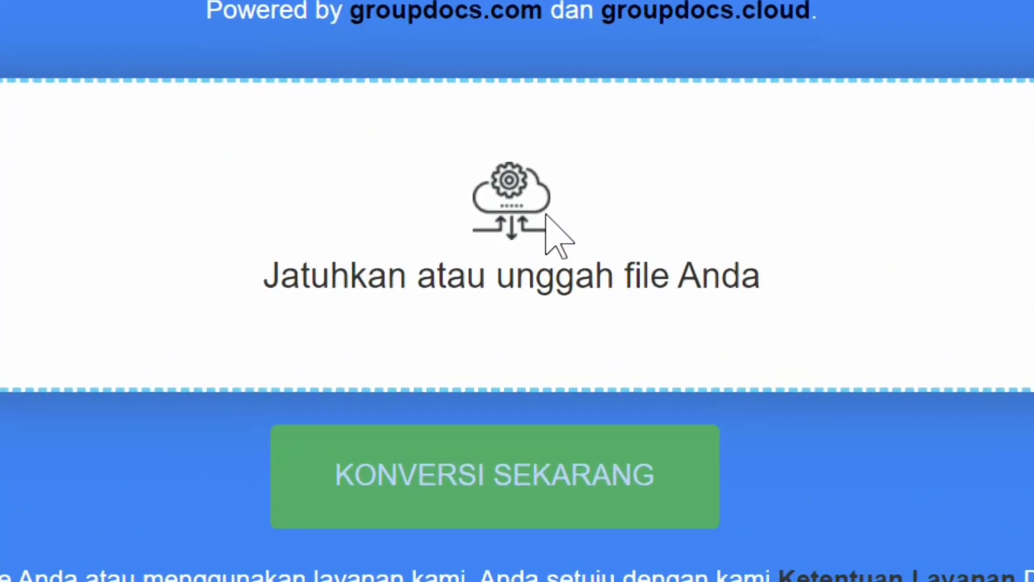
click(543, 261)
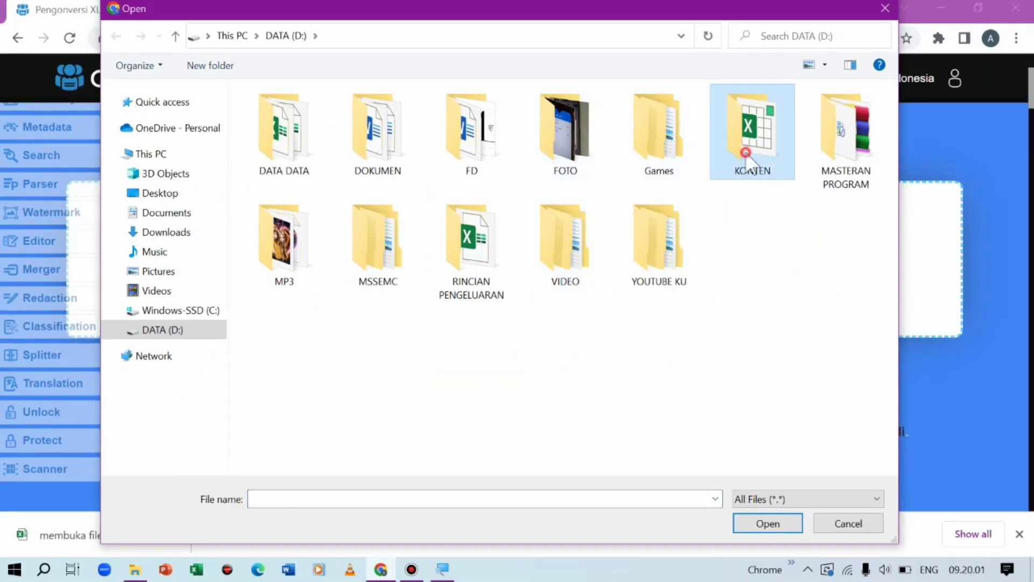
- Upload membuka file xlam.xlam from the KONTEN folder to the converter
double_click(750, 166)
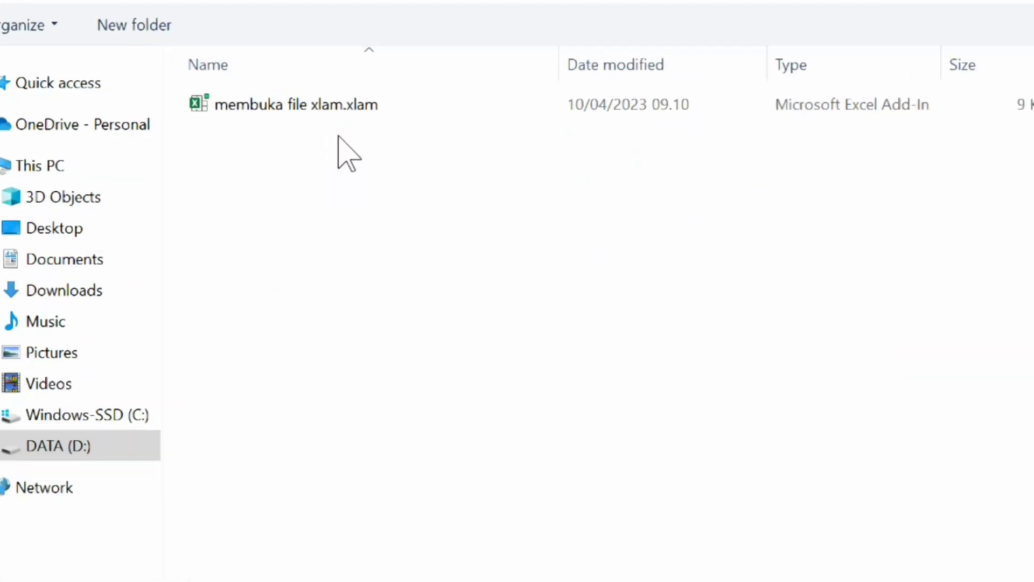
click(274, 104)
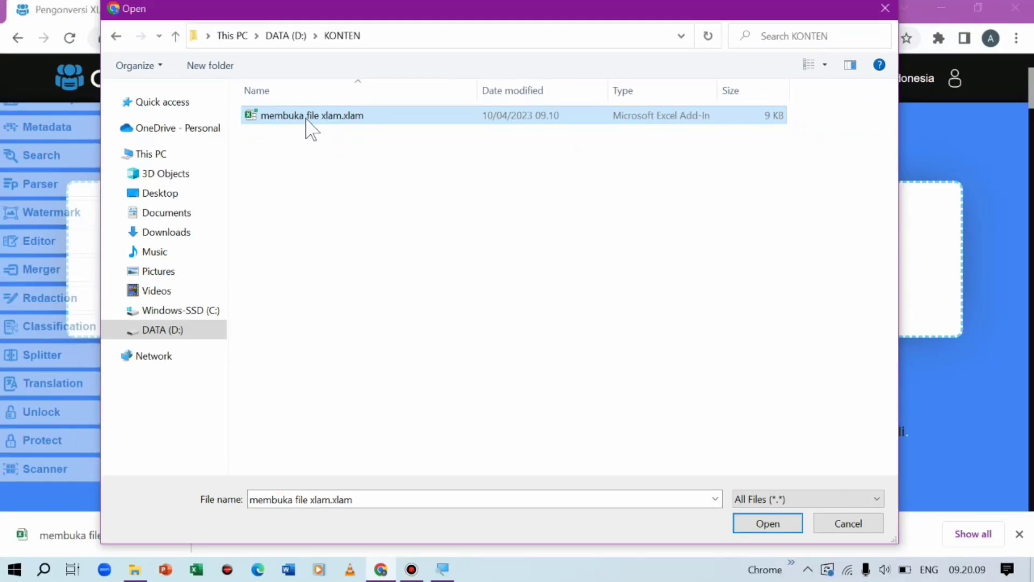
click(753, 526)
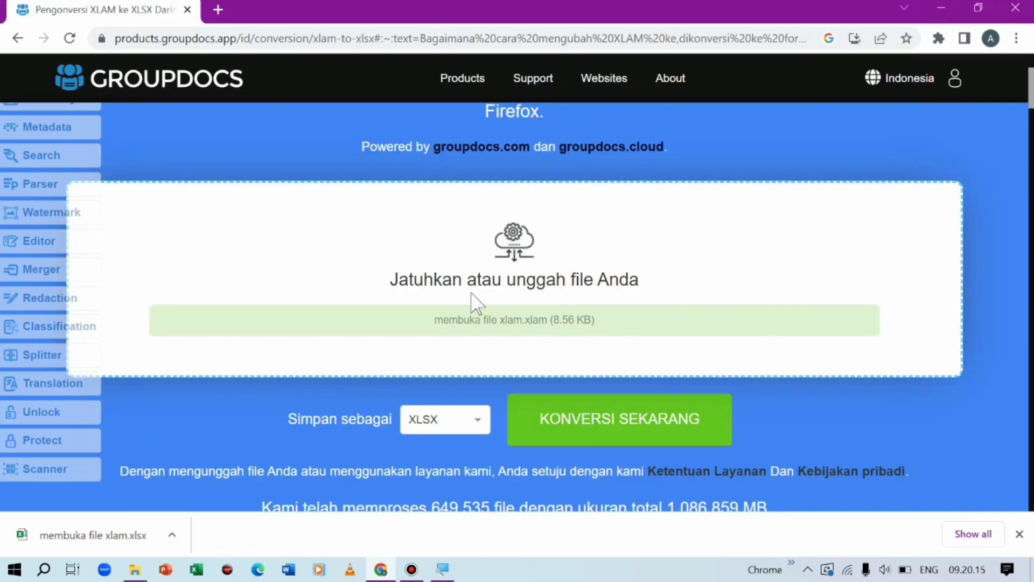
- Convert the uploaded add-in to XLSX and download membuka file xlam.xlsx
scroll(403, 293, down, 2)
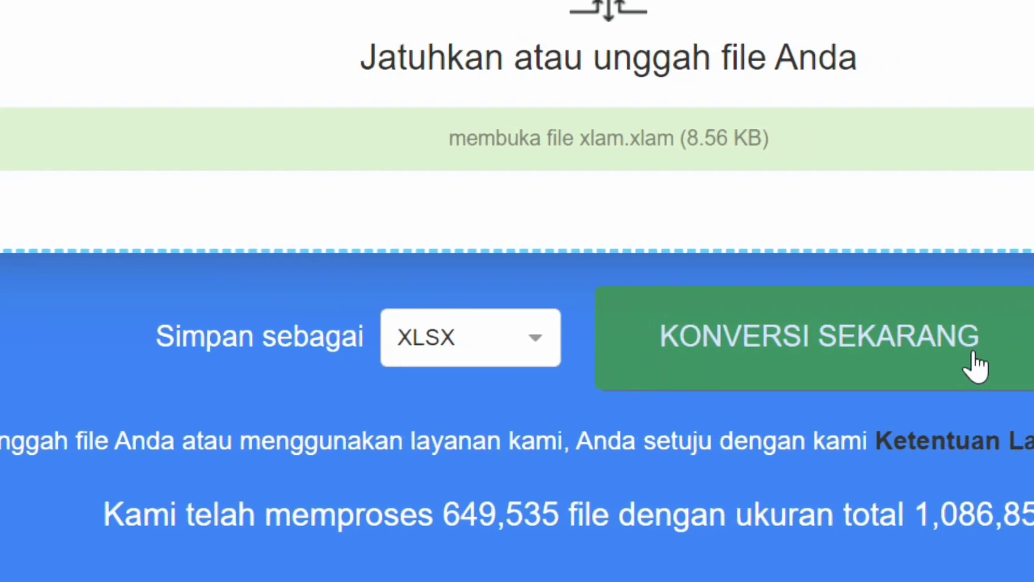
click(875, 343)
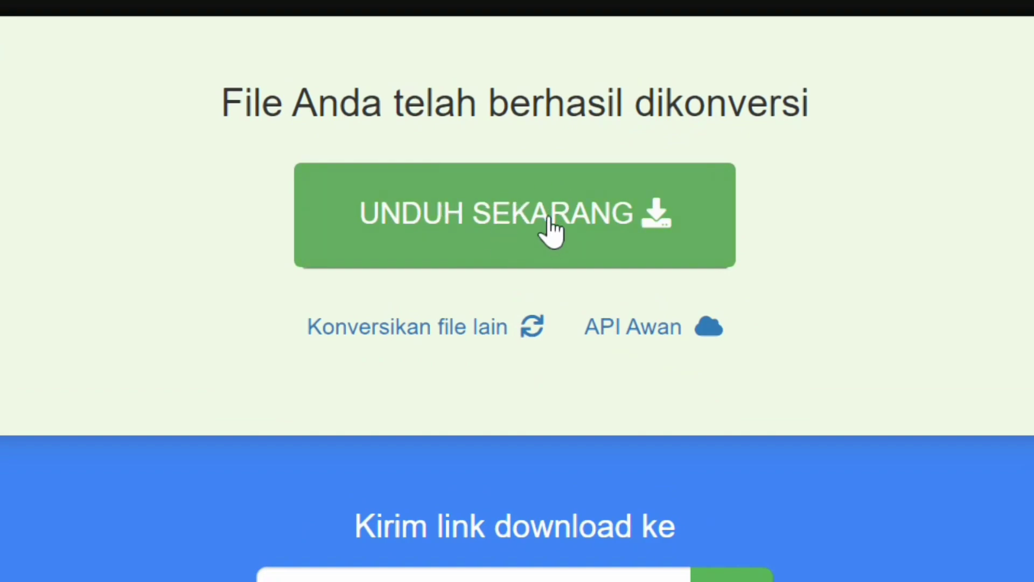
click(525, 217)
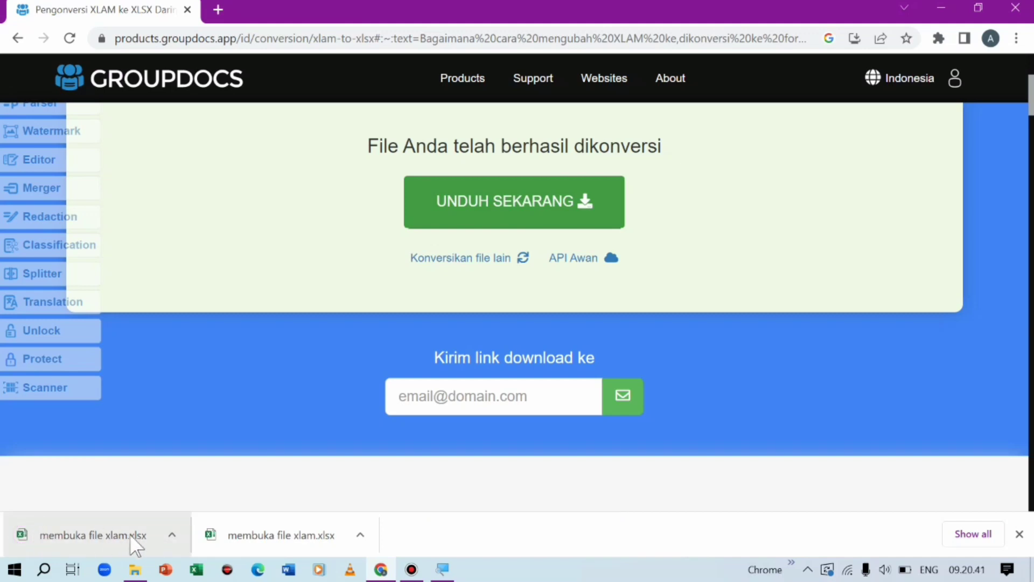
- Show the downloaded membuka file xlam.xlsx in its folder and cut it
click(172, 535)
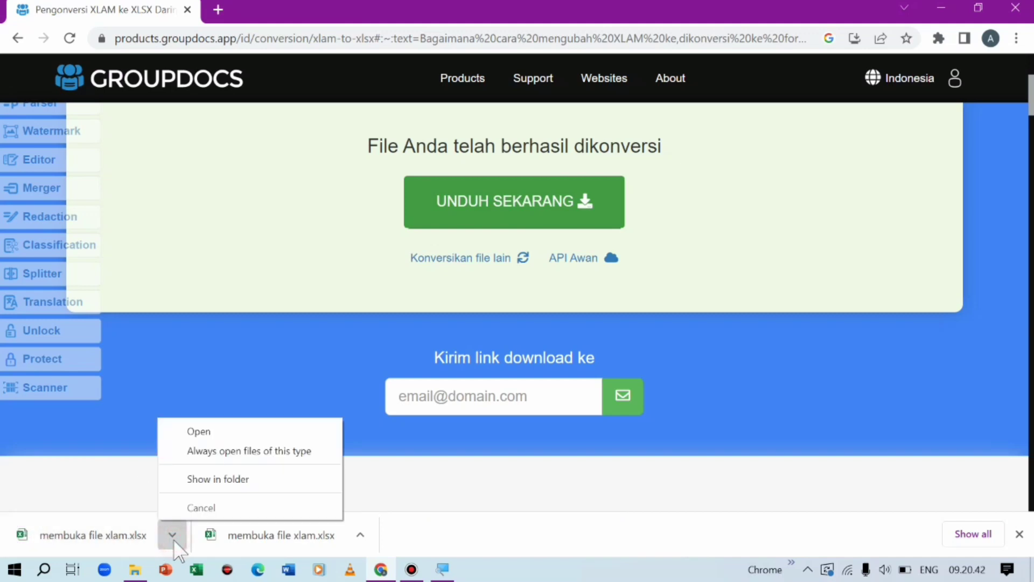
click(243, 480)
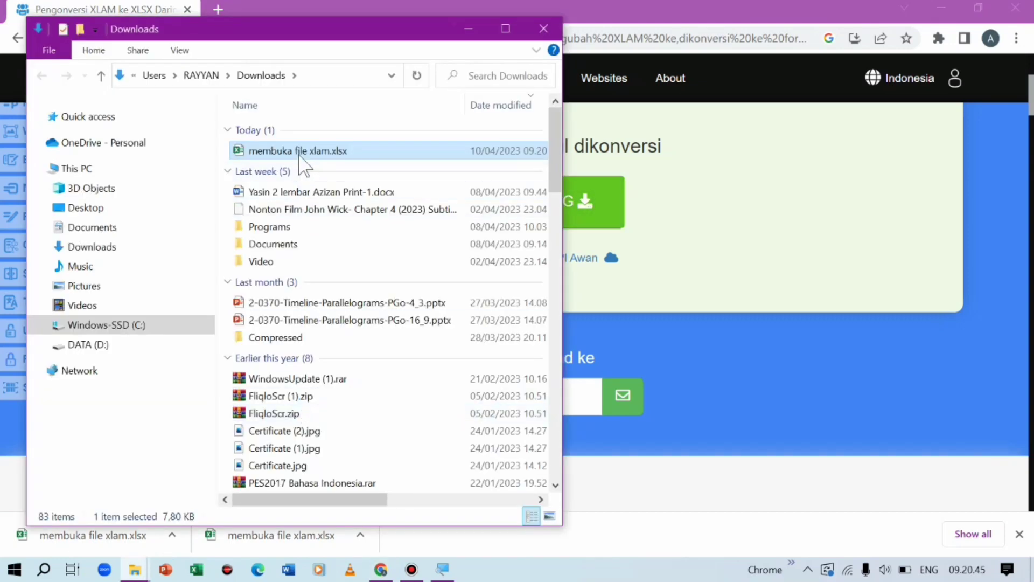
right_click(307, 152)
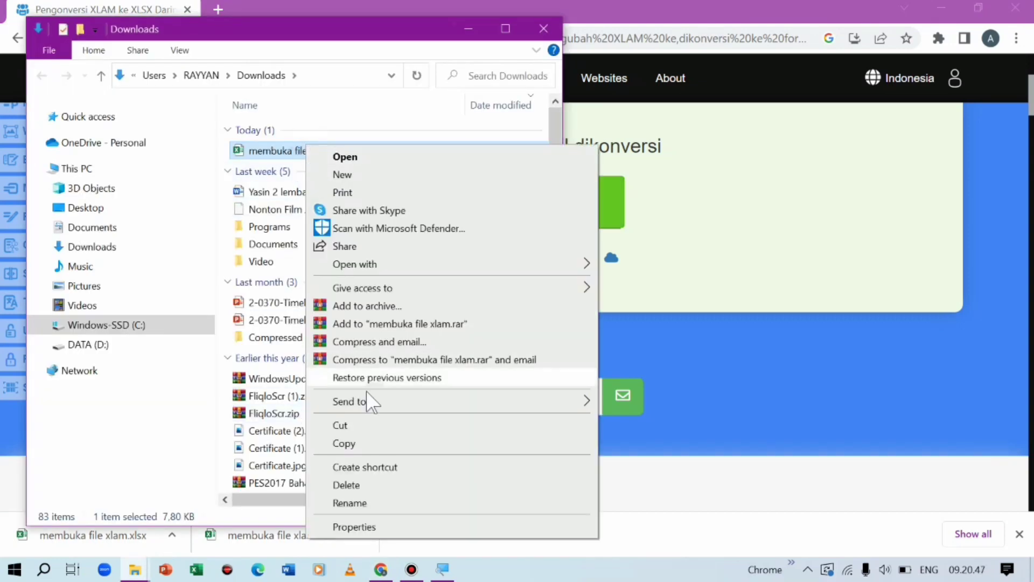
click(351, 426)
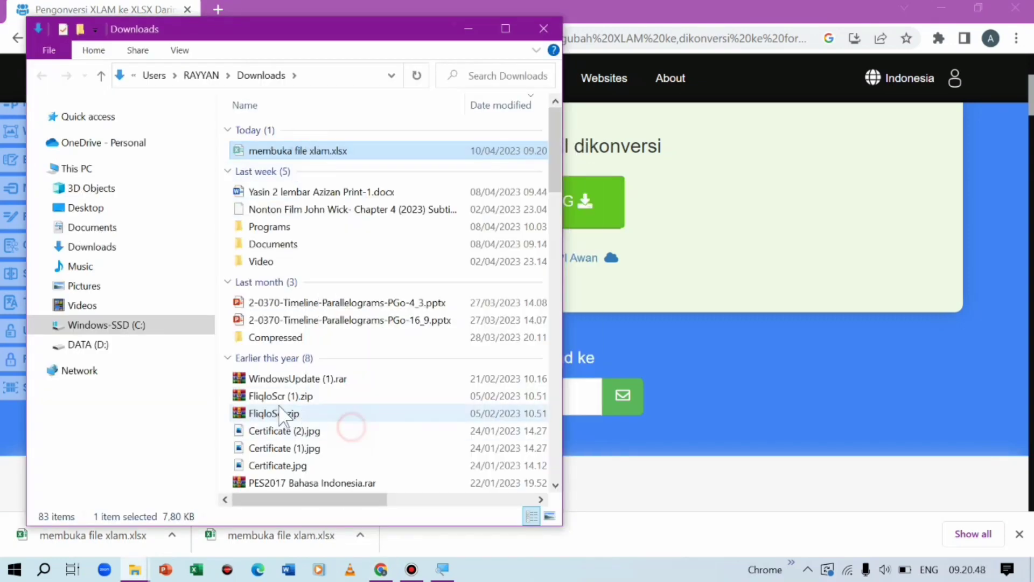
- Paste the xlsx into DATA (D:) > KONTEN beside the original xlam and select it
click(115, 348)
double_click(267, 217)
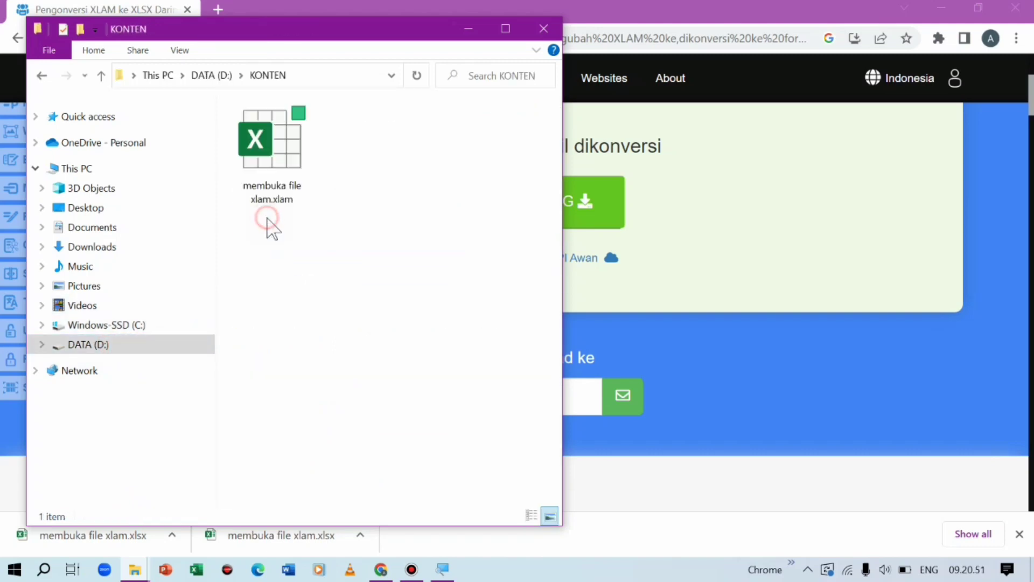
right_click(324, 226)
click(387, 363)
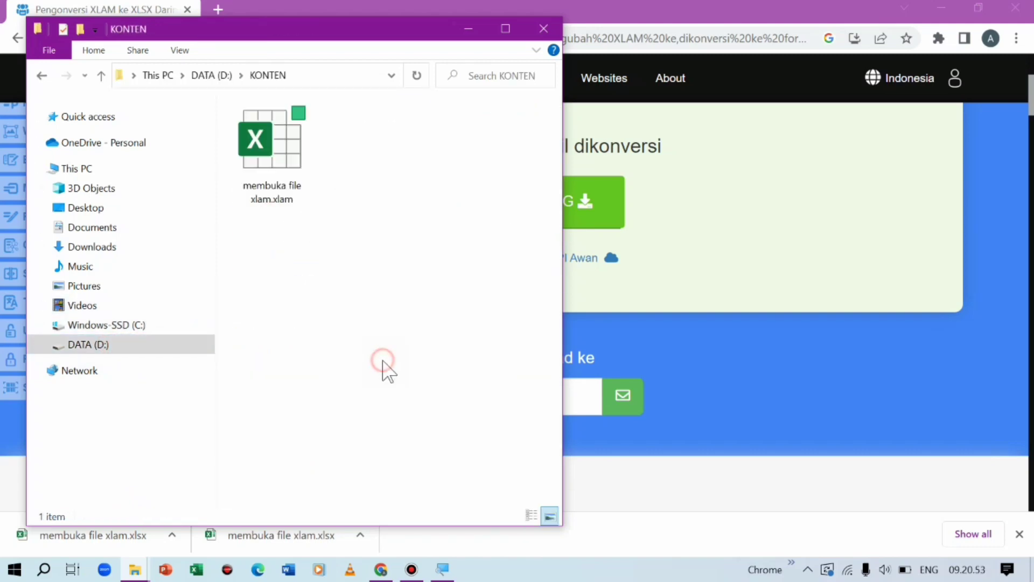
click(287, 177)
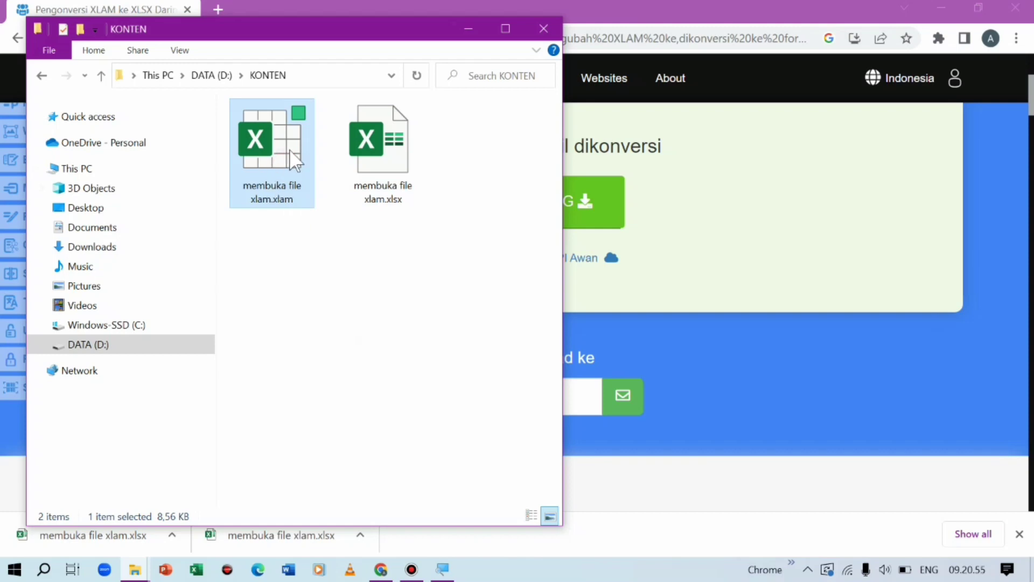
click(944, 9)
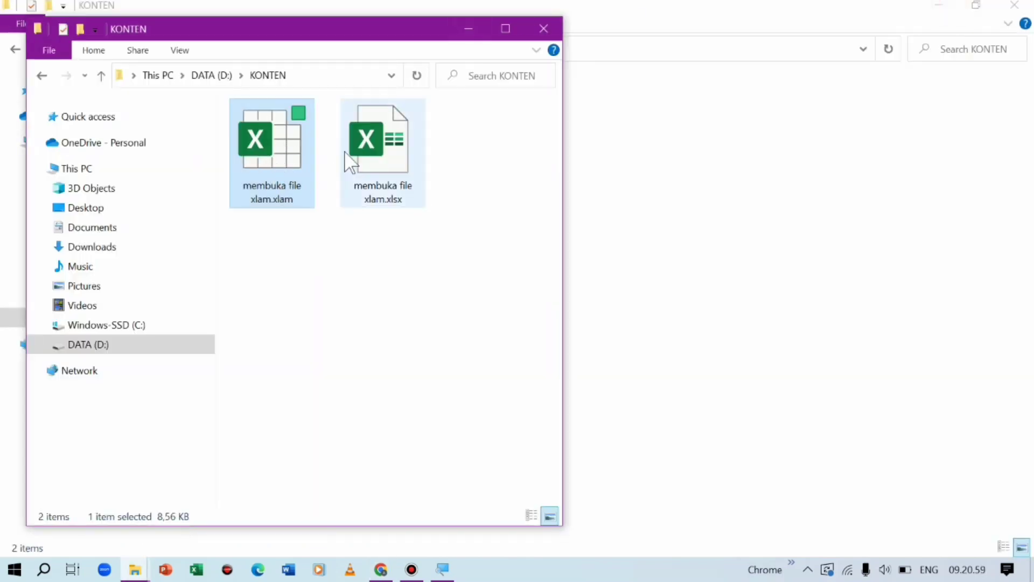
click(393, 199)
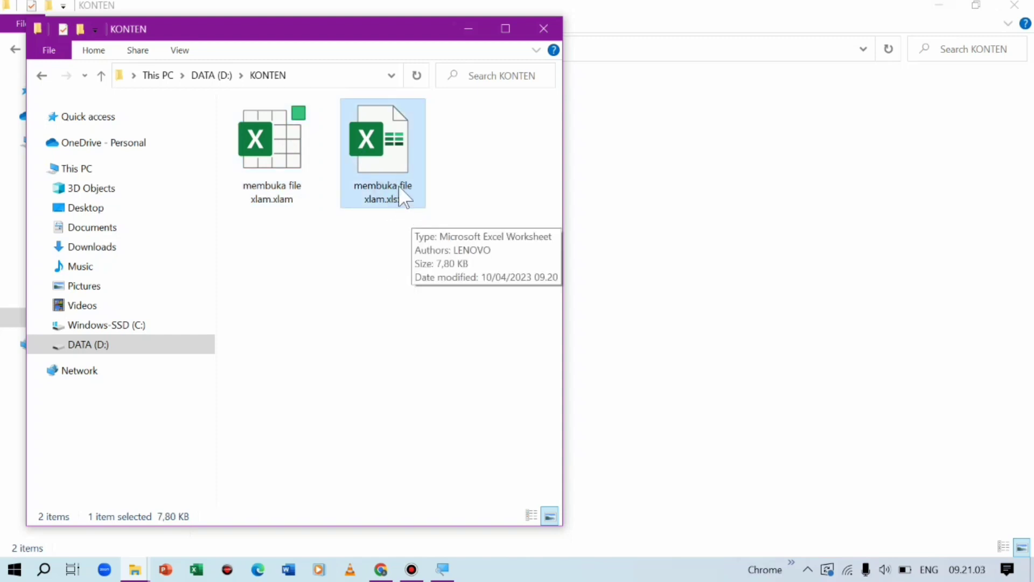
- Open membuka file xlam.xlsx in Excel and pin the ribbon open
double_click(388, 149)
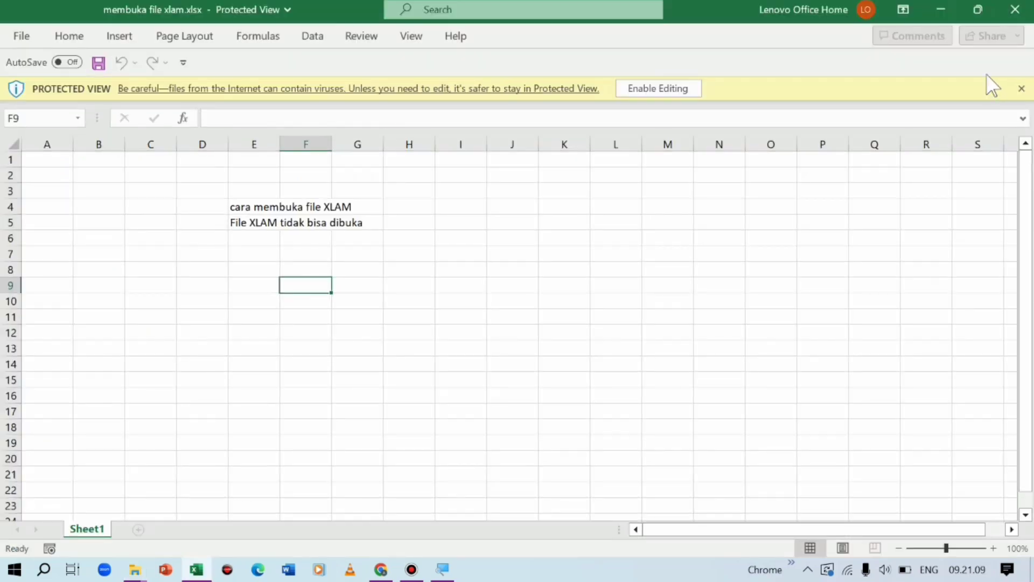
click(76, 39)
click(1023, 119)
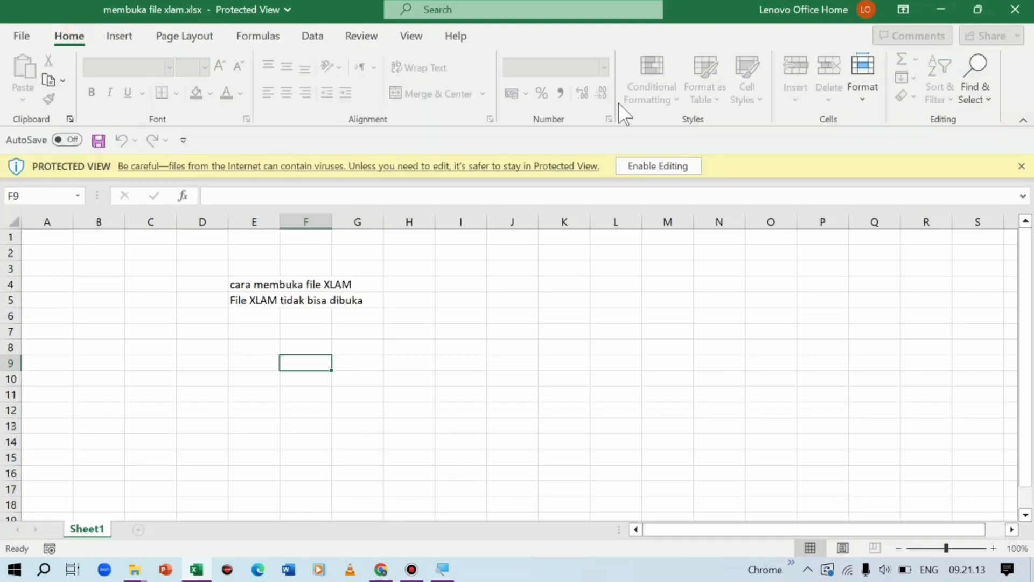
click(396, 346)
click(119, 36)
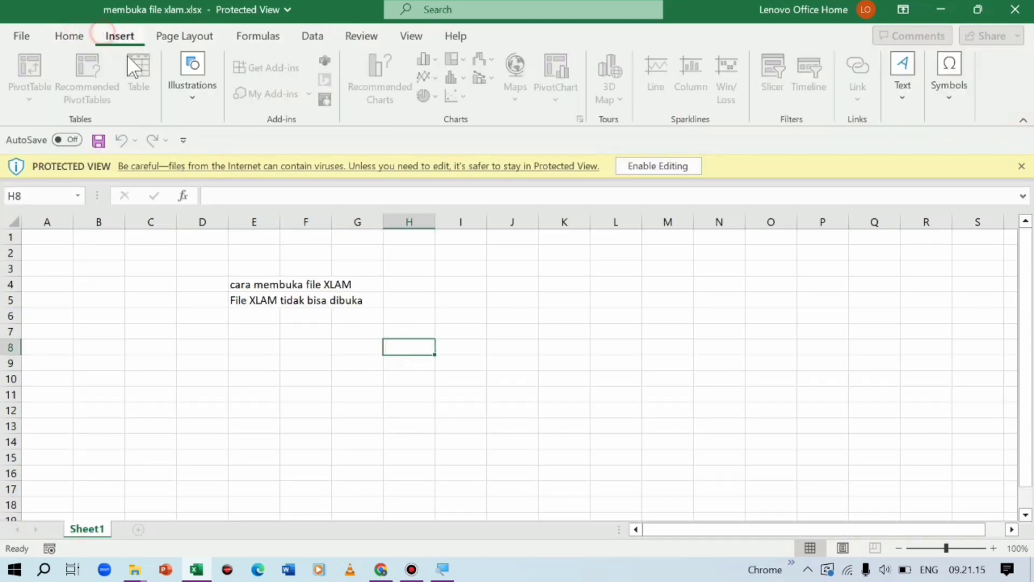
click(319, 336)
- Select the two text lines in E4:E5 and zoom in to read them
drag(186, 270, 375, 379)
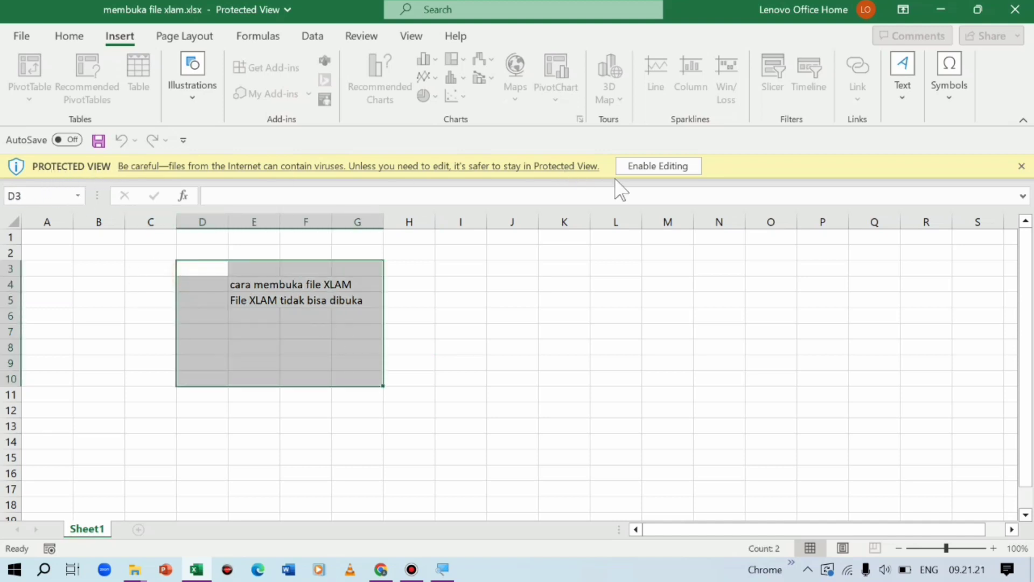
click(459, 326)
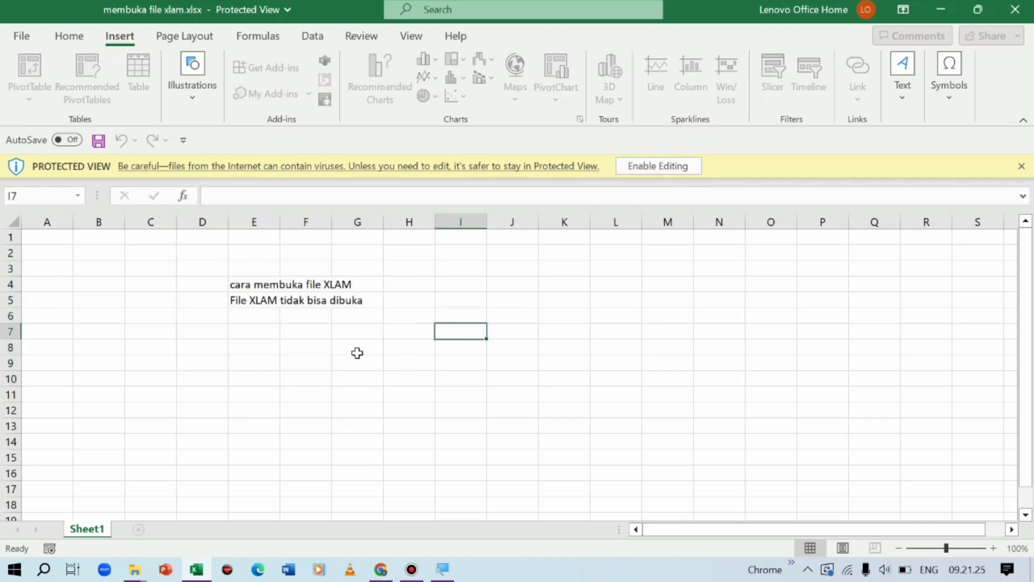
click(319, 318)
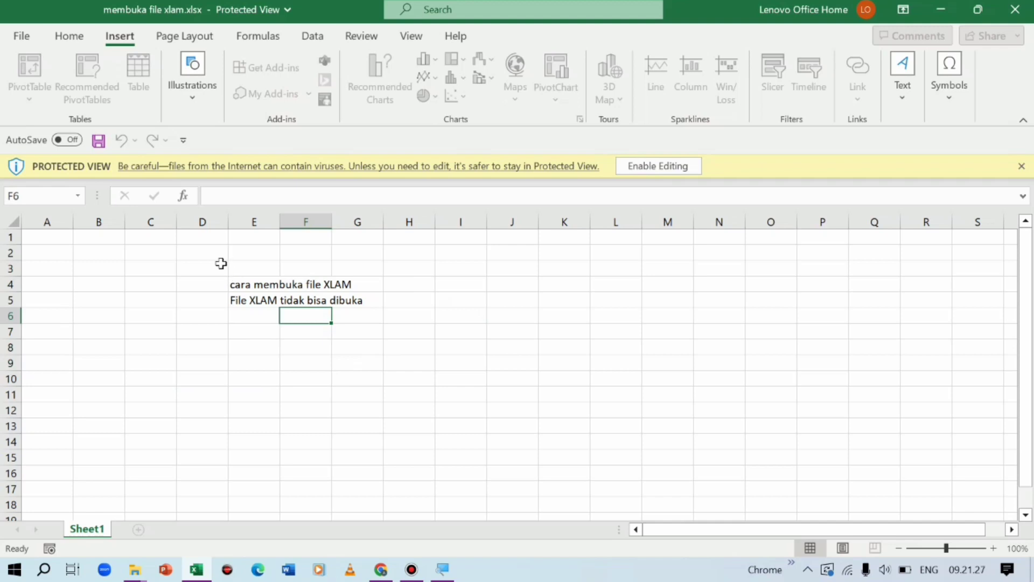
drag(221, 263, 407, 358)
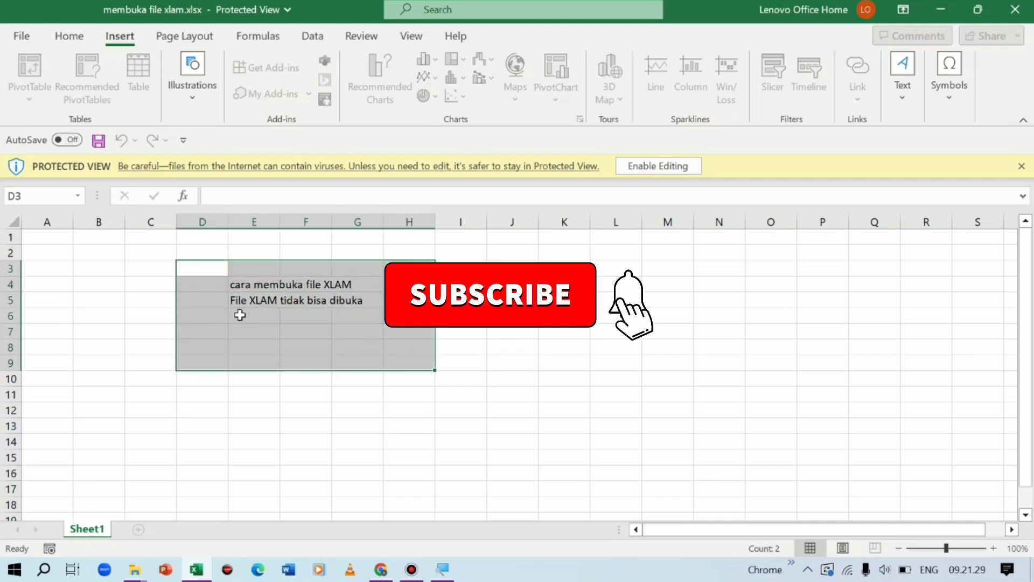
click(244, 302)
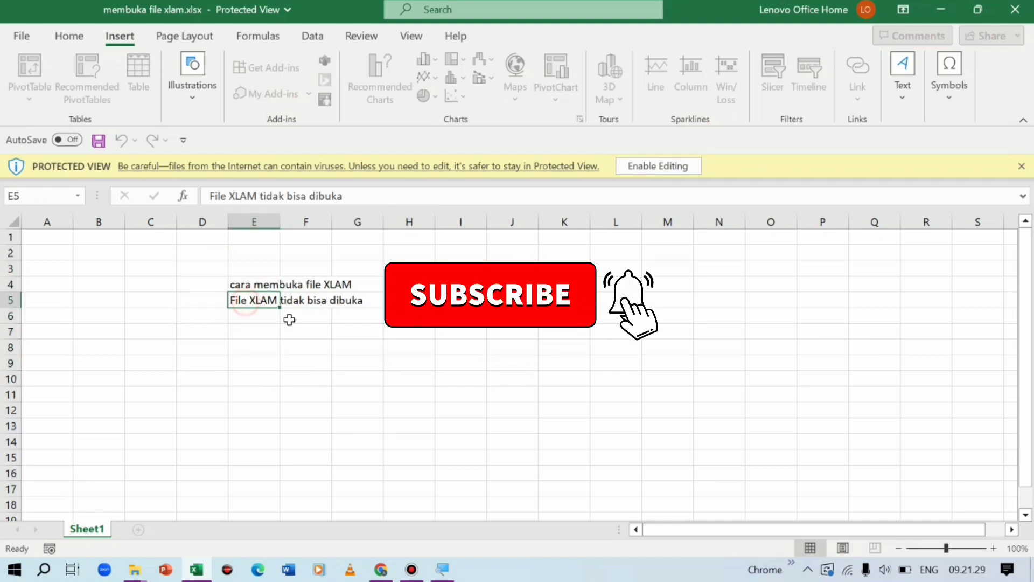
click(993, 548)
click(993, 548)
click(993, 548)
click(993, 548)
click(993, 548)
click(531, 426)
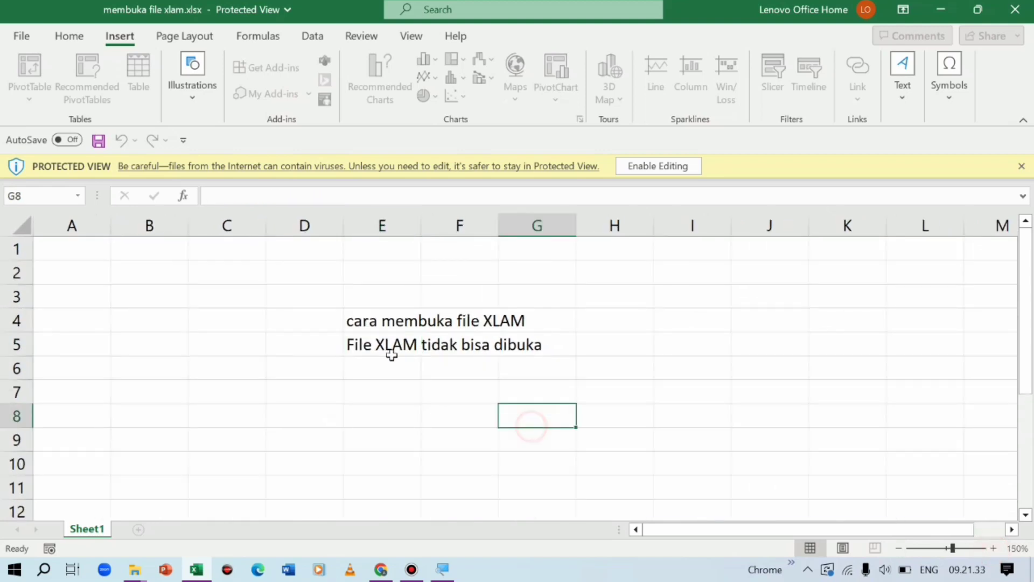
drag(330, 299, 624, 409)
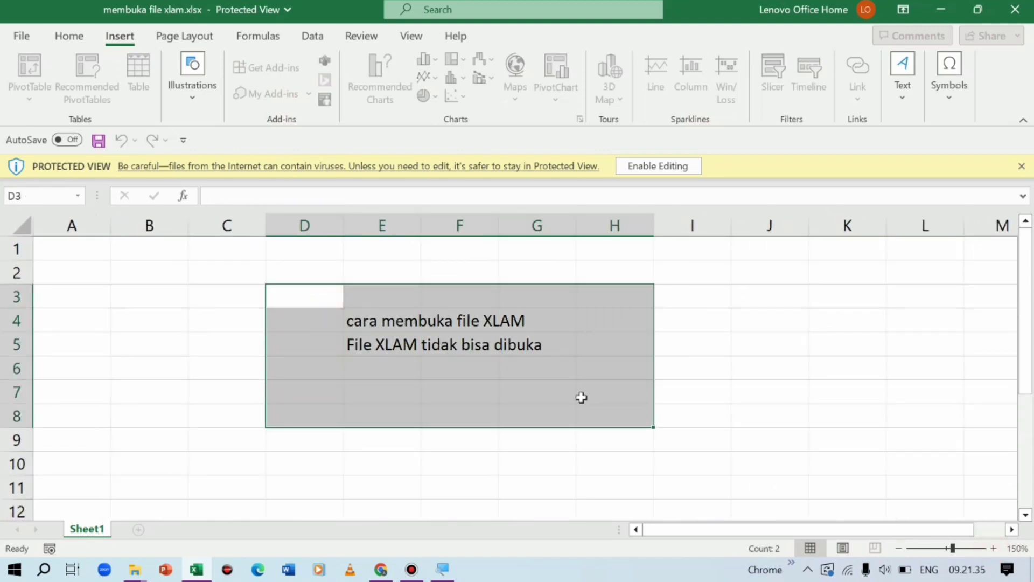